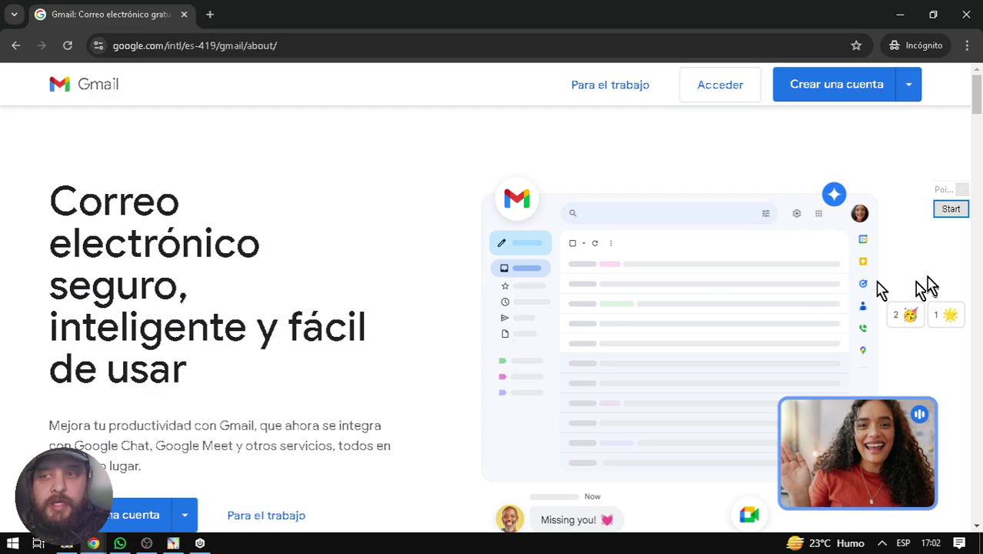
- Draw a yellow arrow annotation over the Gmail page, then clear it
left_click(951, 208)
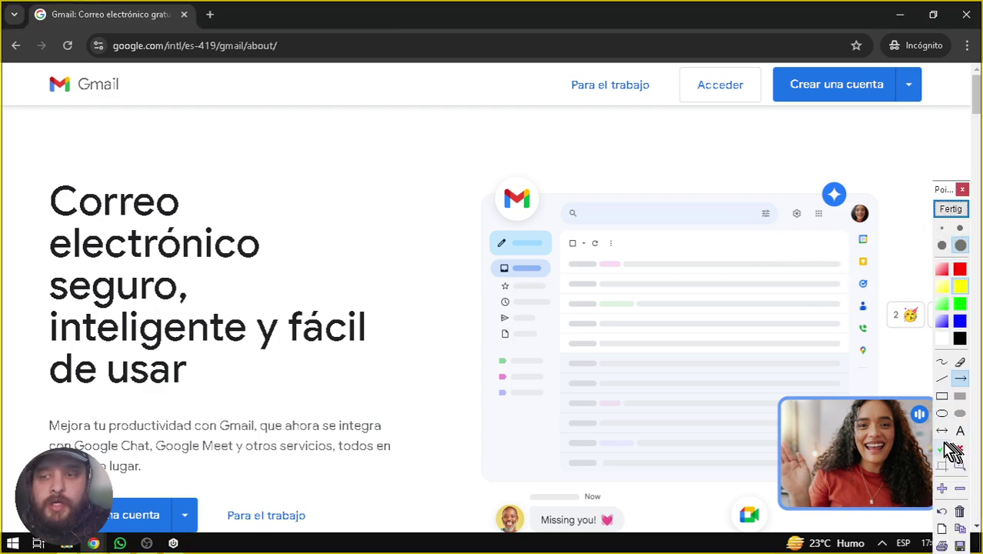
mouse_move(629, 319)
left_mouse_down()
mouse_move(728, 169)
mouse_move(783, 126)
left_mouse_up()
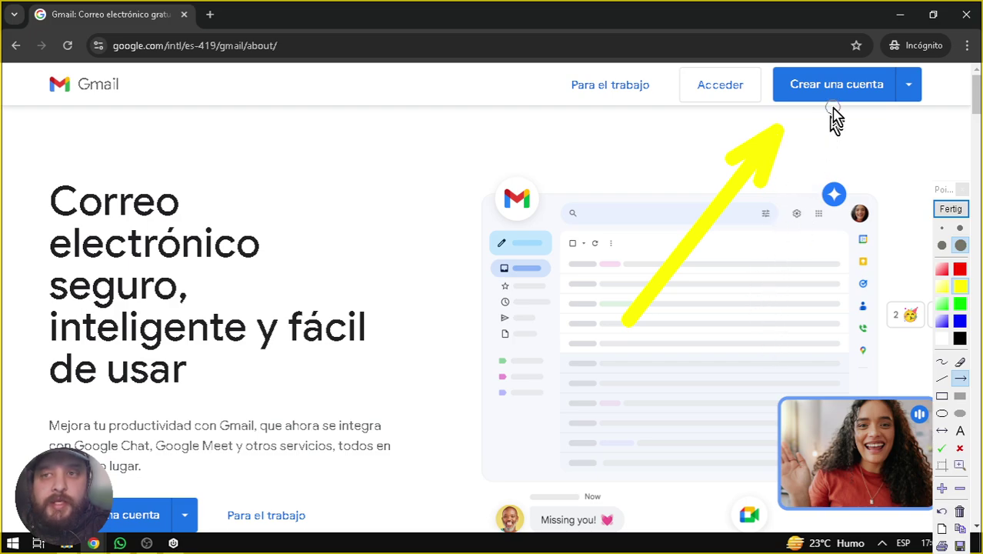
left_click(960, 268)
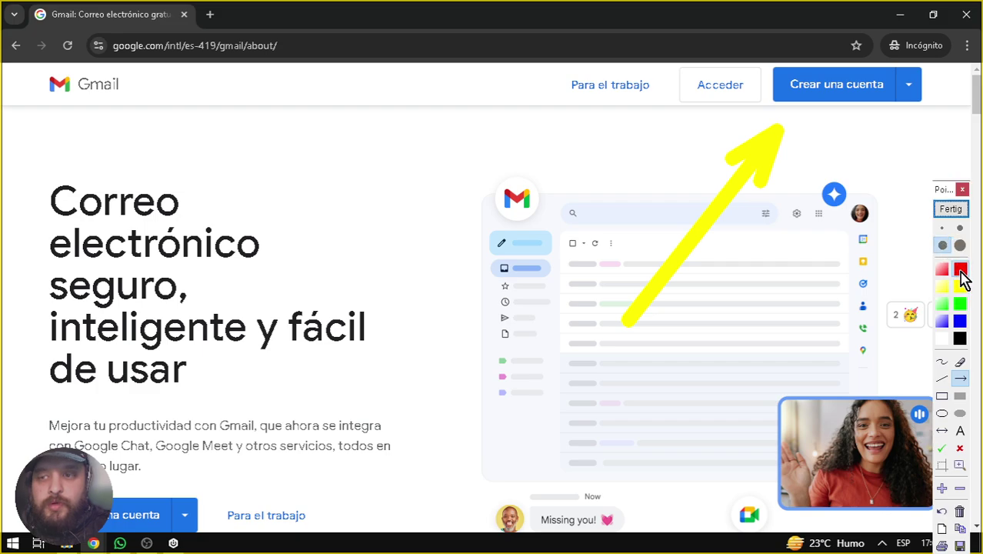
left_click(951, 208)
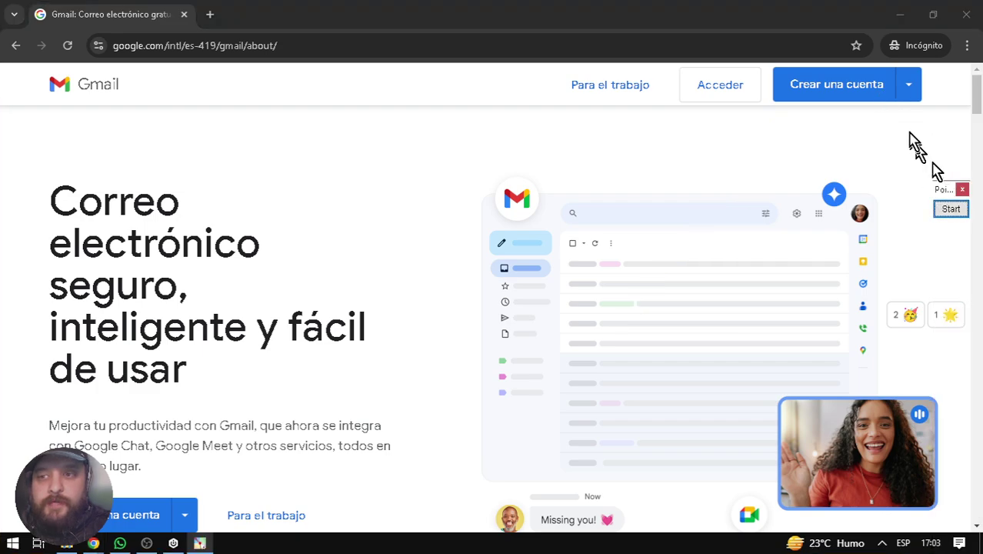
- Choose Para uso personal, enter the first and last name, and submit with Siguiente
left_click(836, 91)
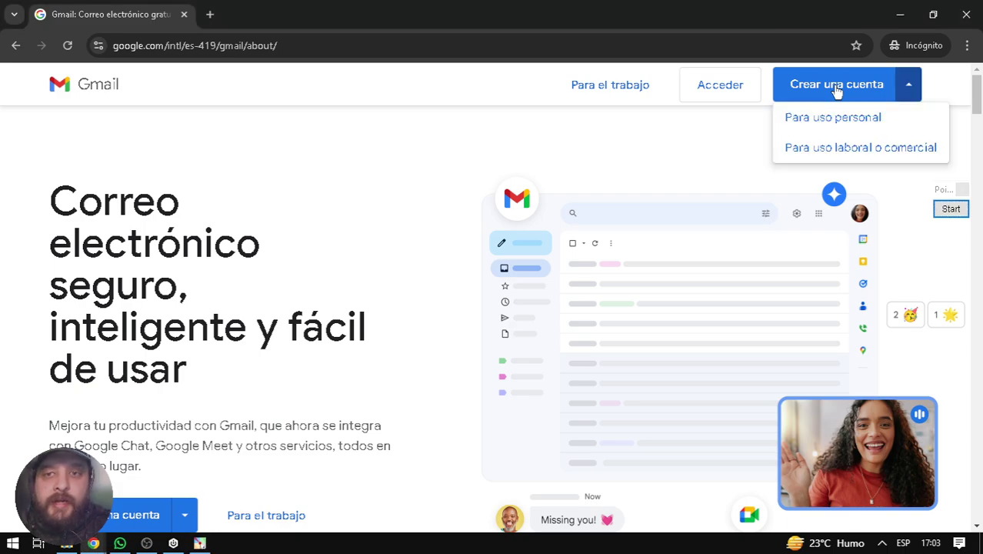
left_click(846, 120)
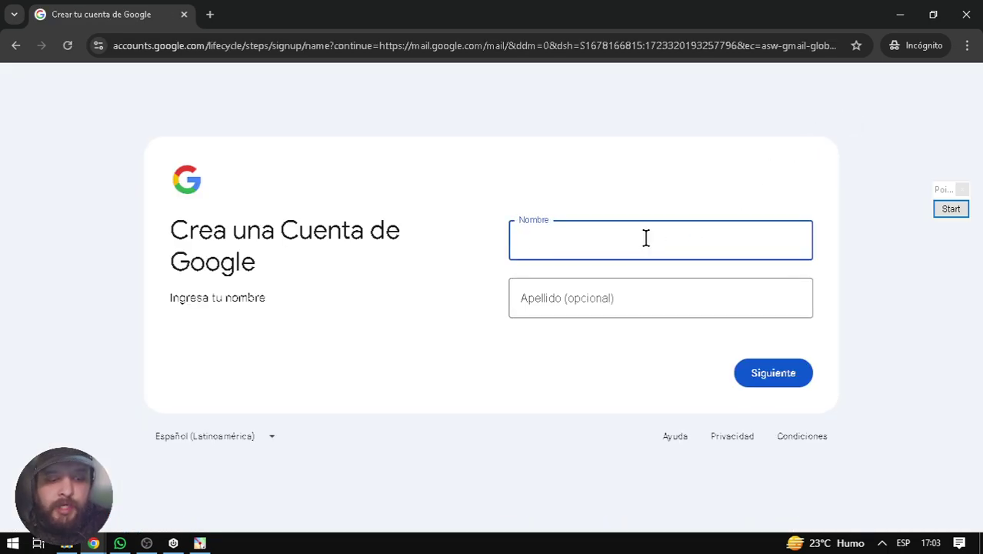
left_click(662, 285)
type("Connor")
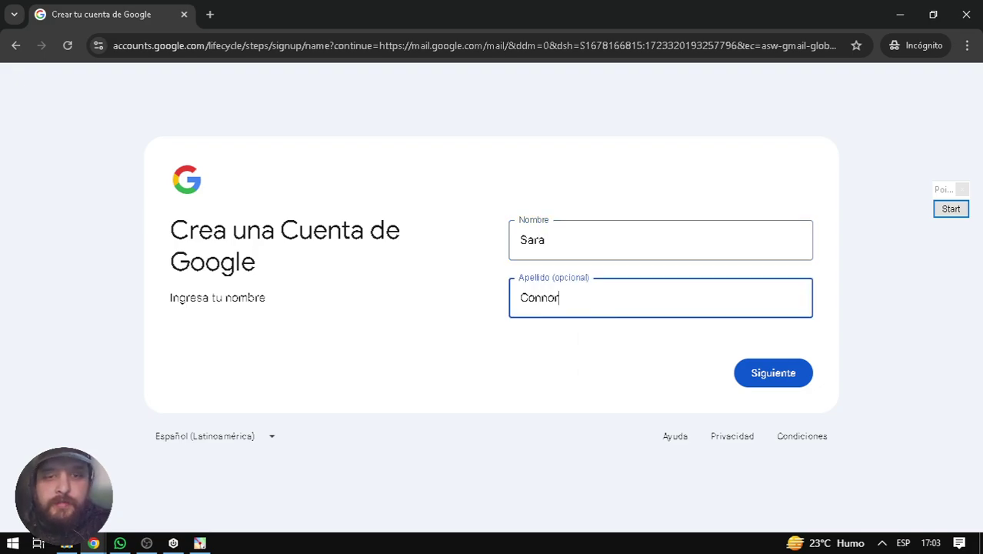
left_click(753, 371)
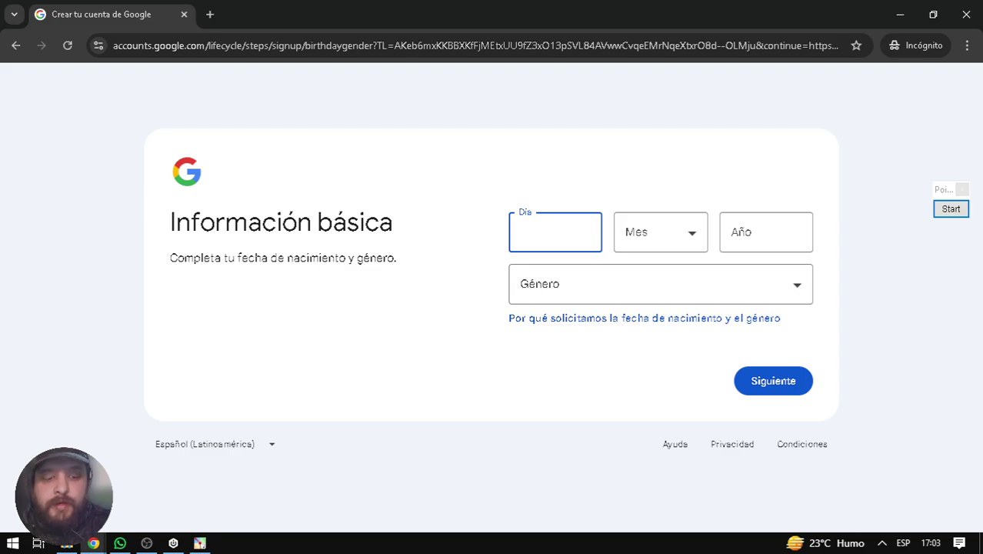
type("4")
left_click(651, 241)
left_click(678, 308)
key("Tab")
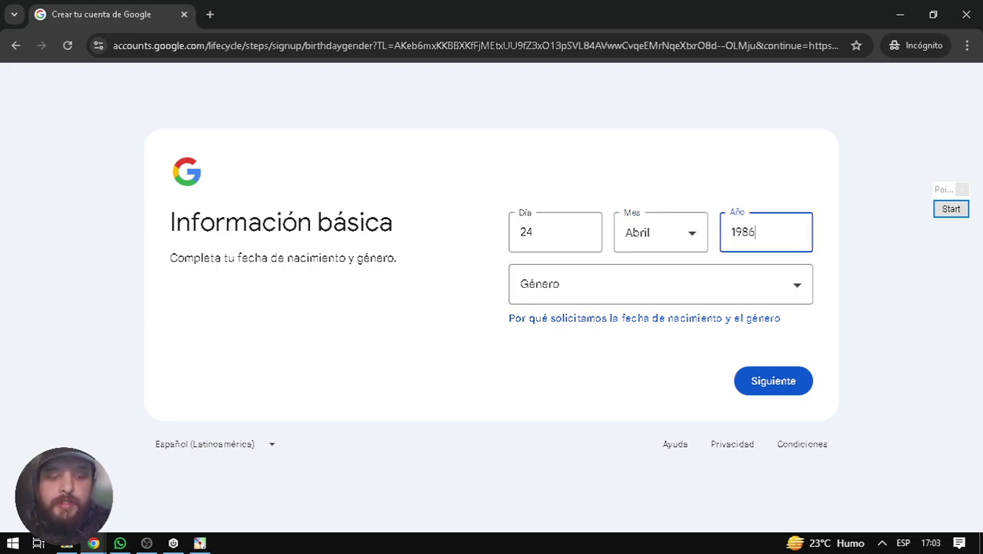
left_click(797, 290)
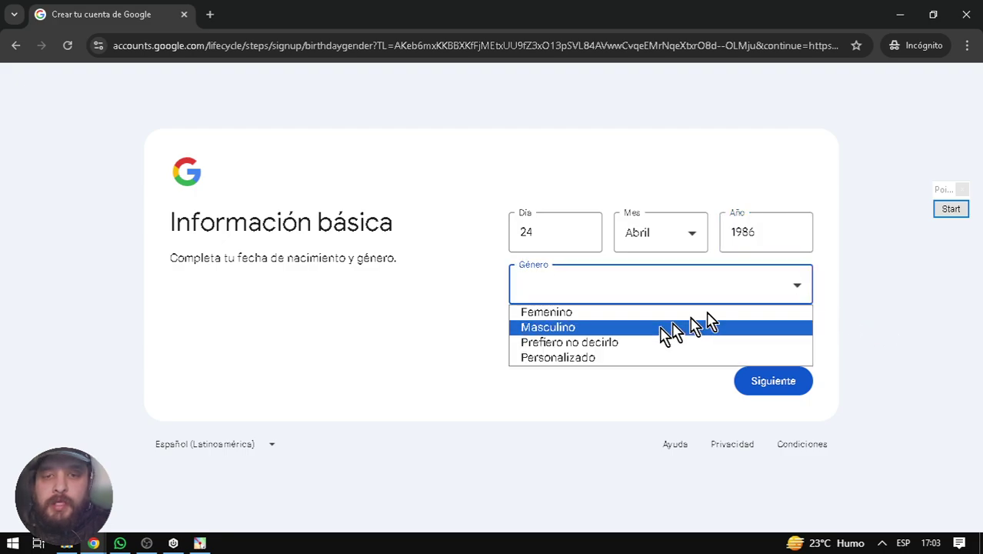
left_click(606, 312)
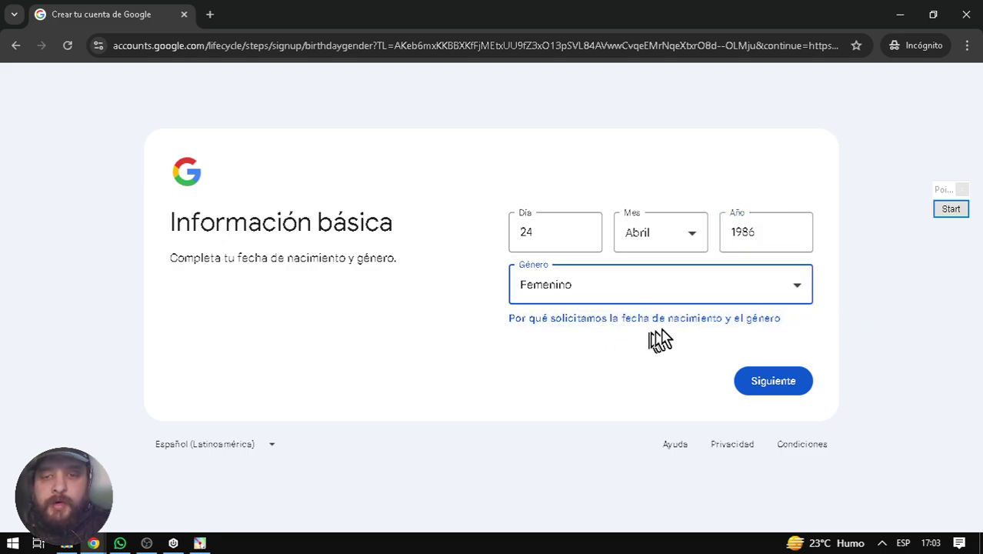
left_click(772, 381)
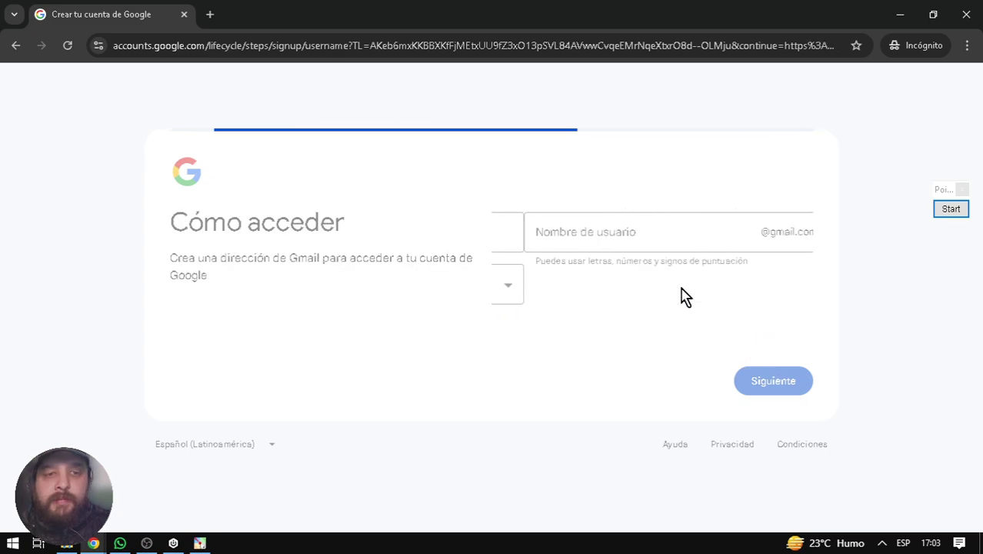
- Type a Gmail username, copy it, and submit it
left_click(645, 245)
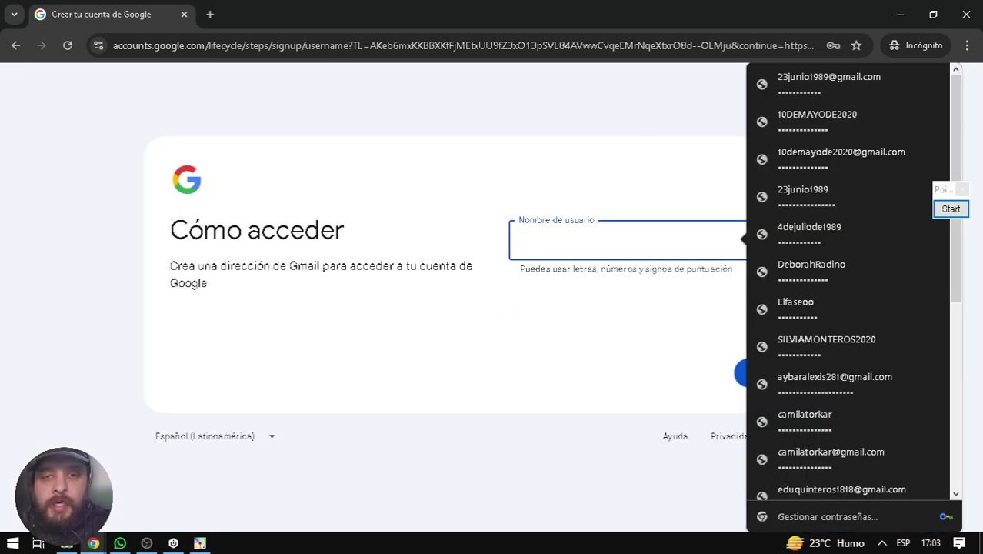
type("sd")
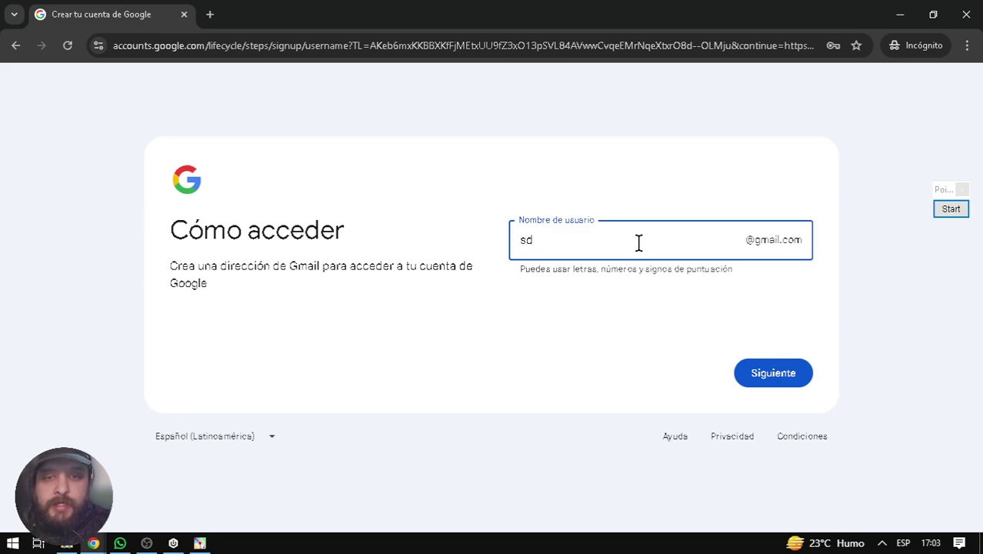
key("BackSpace")
key("BackSpace")
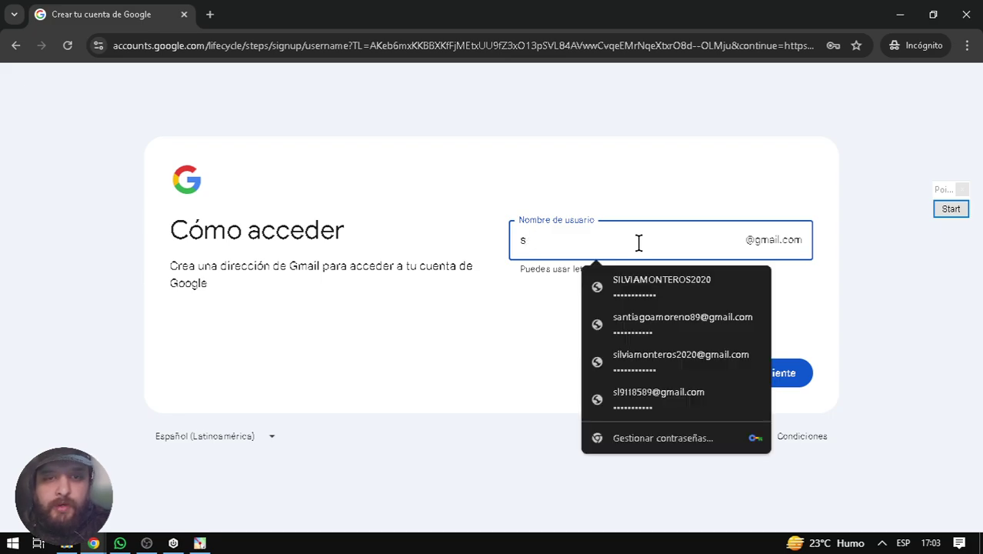
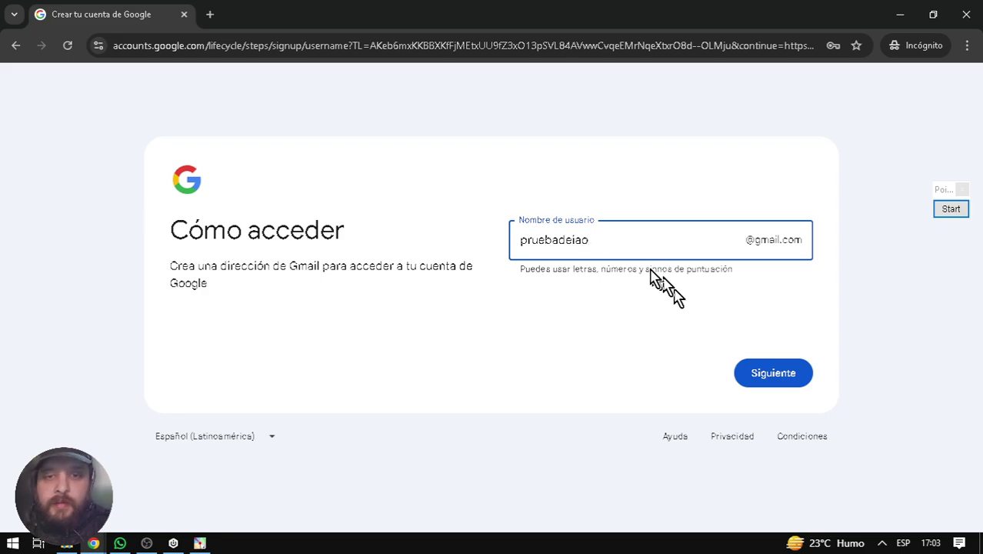
left_click_drag(630, 245, 517, 245)
right_click(550, 243)
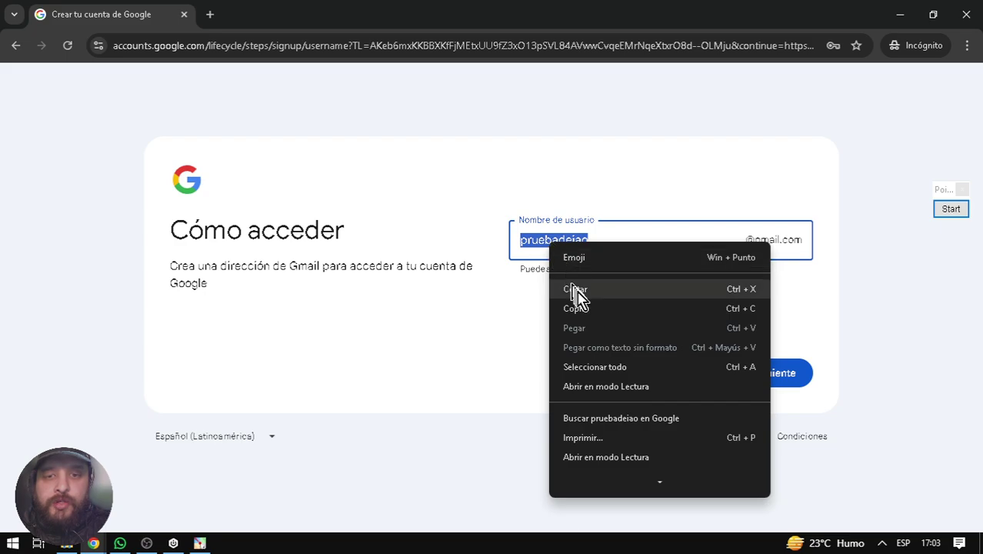
left_click(580, 307)
left_click(788, 382)
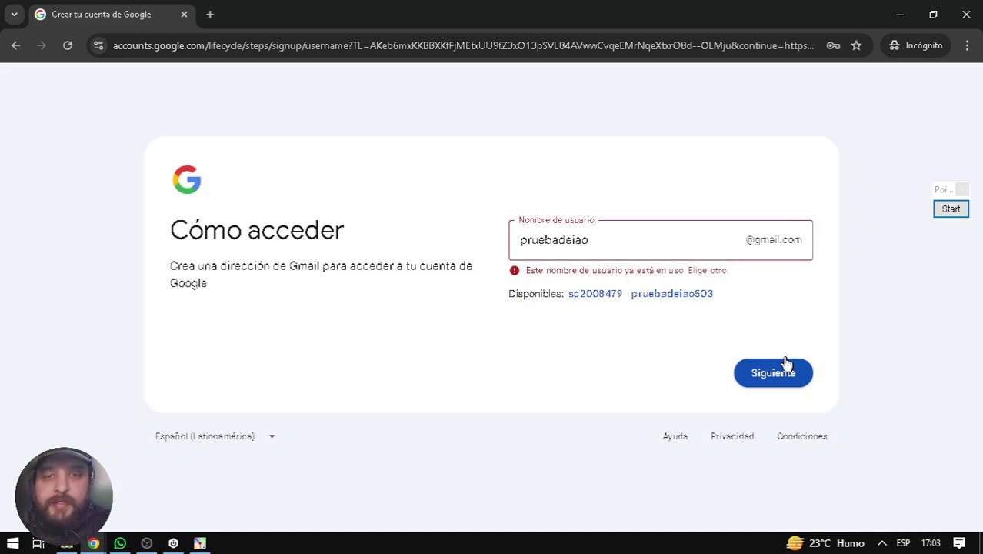
- Replace the taken username with a new one, copy it, and submit it
left_click(609, 244)
key("shift+Left")
key("shift+Left")
key("shift+Left")
key("shift+Left")
key("shift+Left")
key("shift+Left")
key("shift+Left")
key("shift+Left")
key("shift+Left")
key("shift+Left")
key("shift+Left")
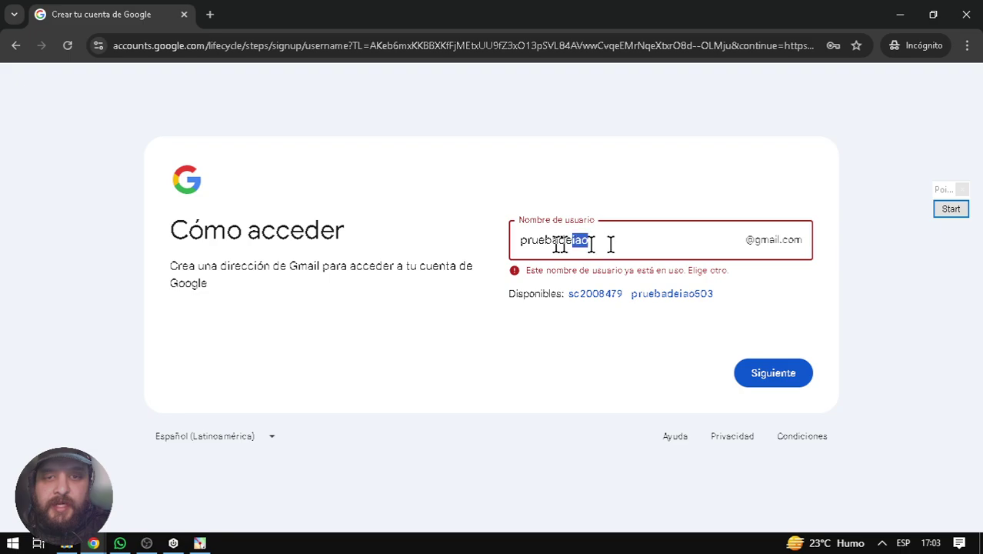
type("Pr")
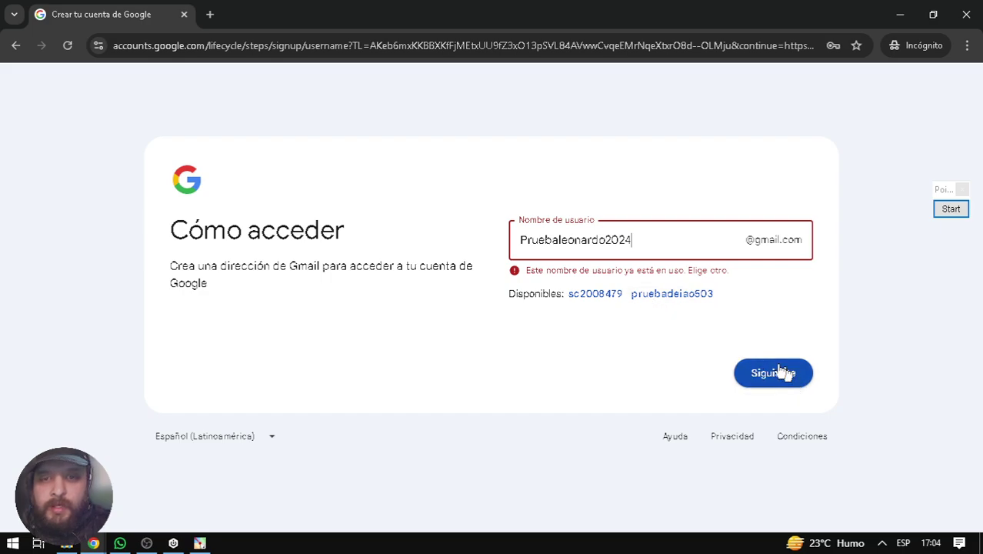
left_click_drag(638, 244, 360, 245)
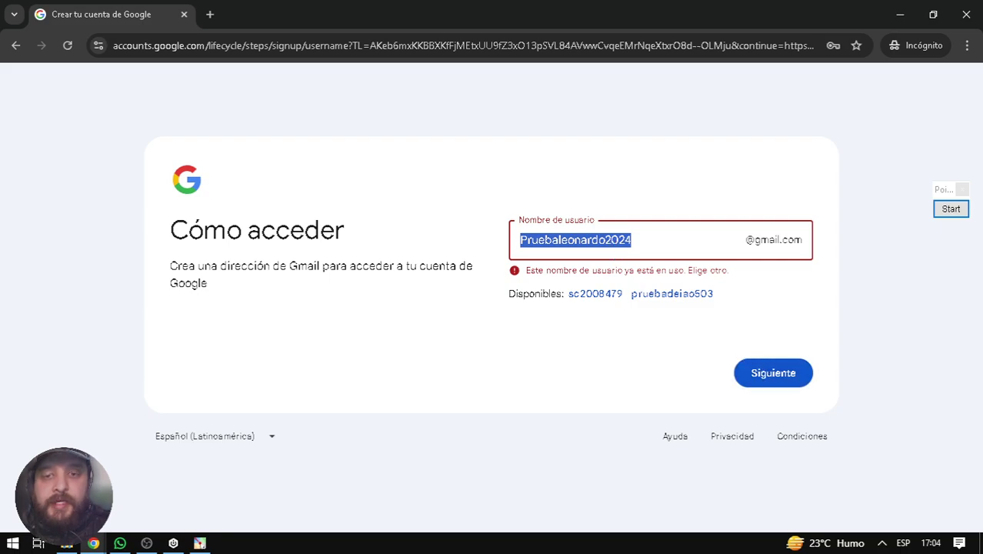
right_click(611, 241)
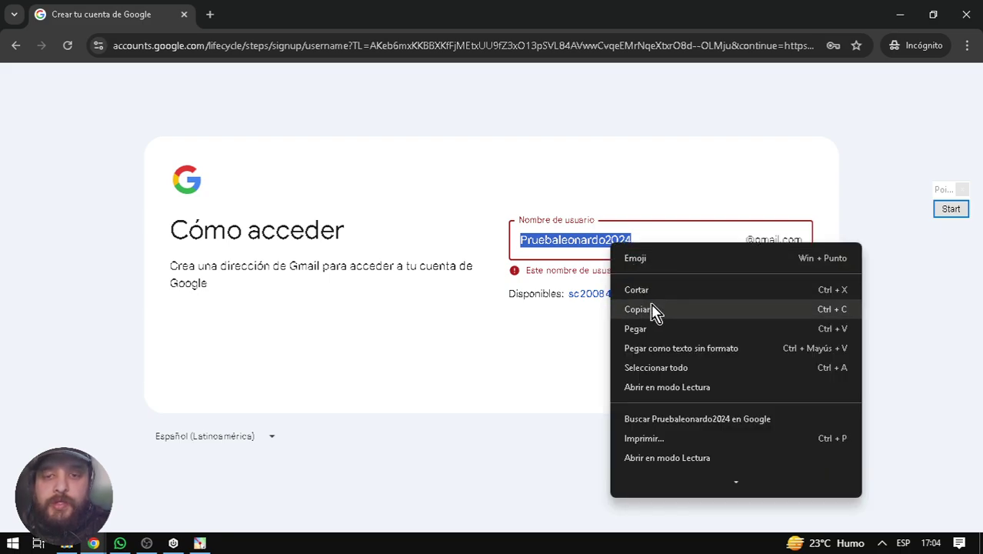
left_click(652, 311)
left_click(759, 372)
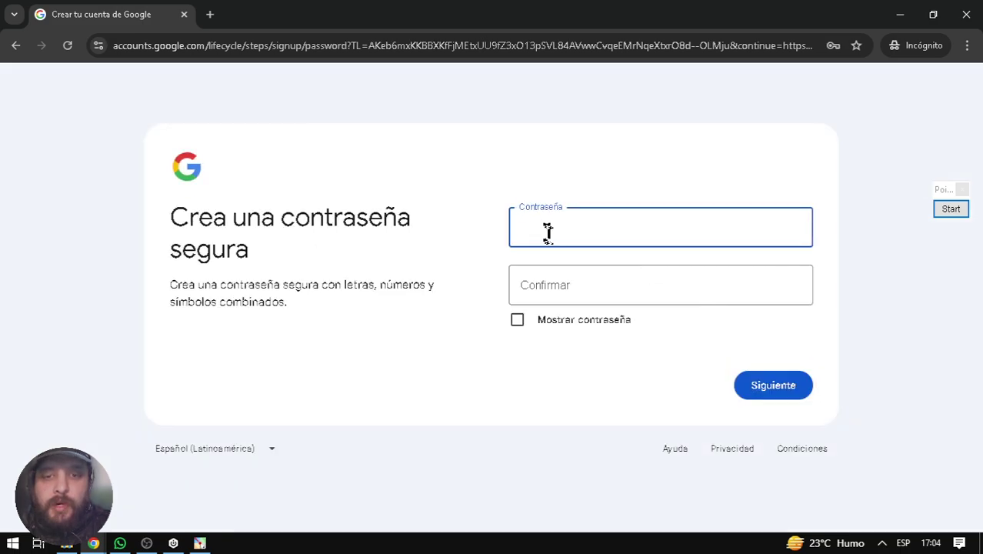
- Type the account password in Contraseña and Confirmar, then submit
left_click(546, 230)
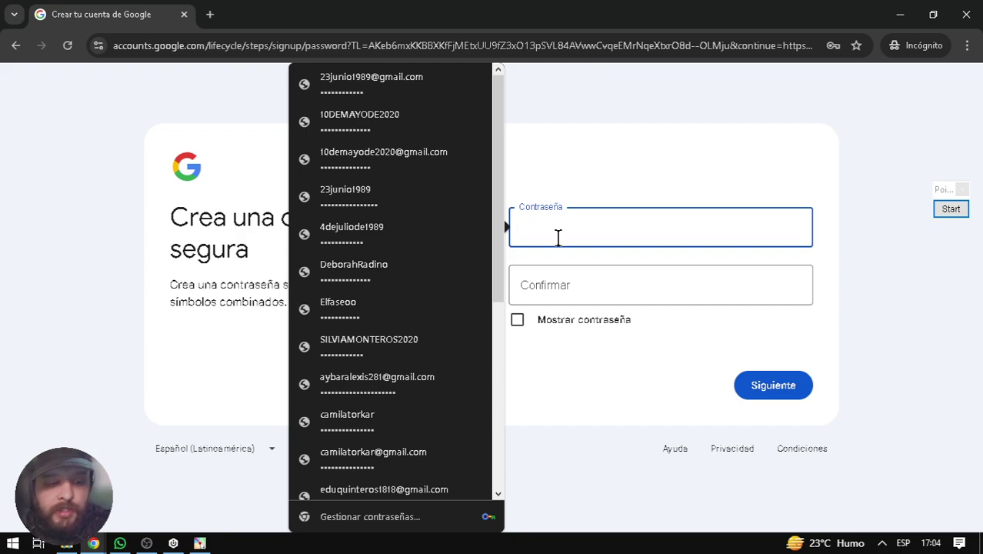
type("a")
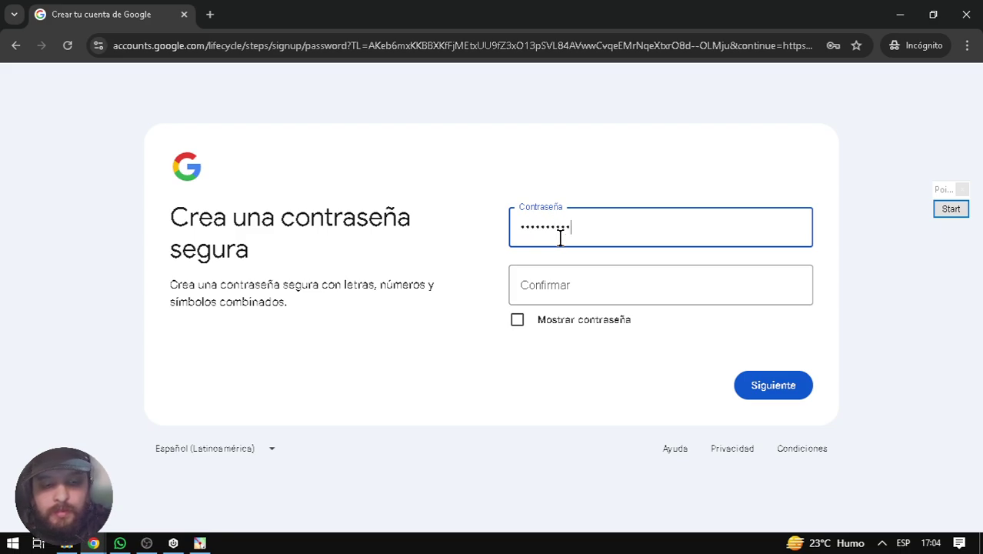
left_click(573, 274)
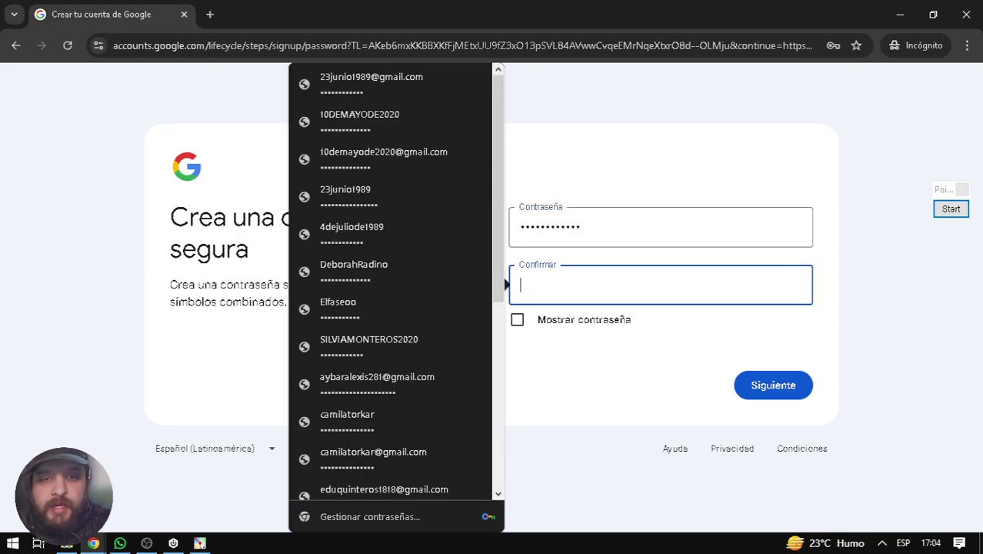
type("a")
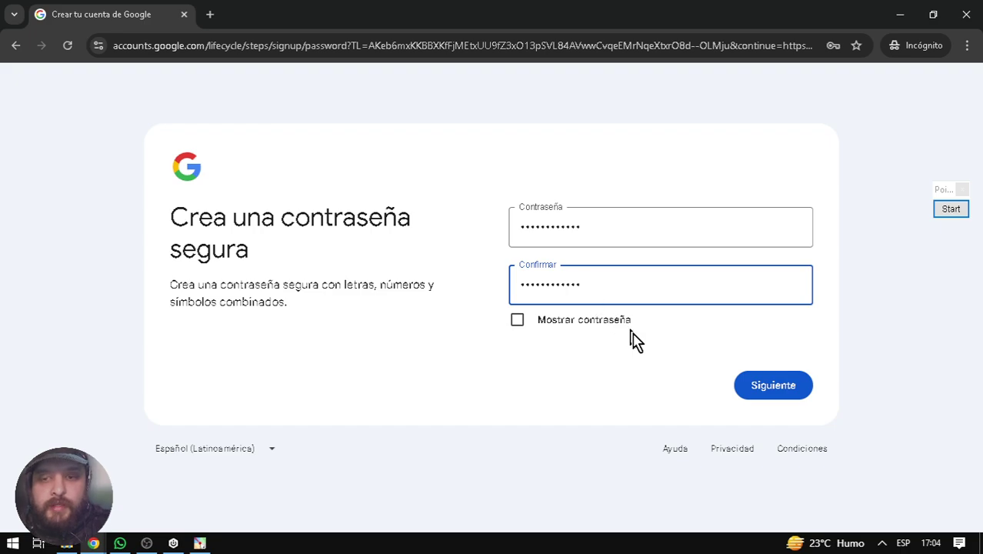
left_click(744, 384)
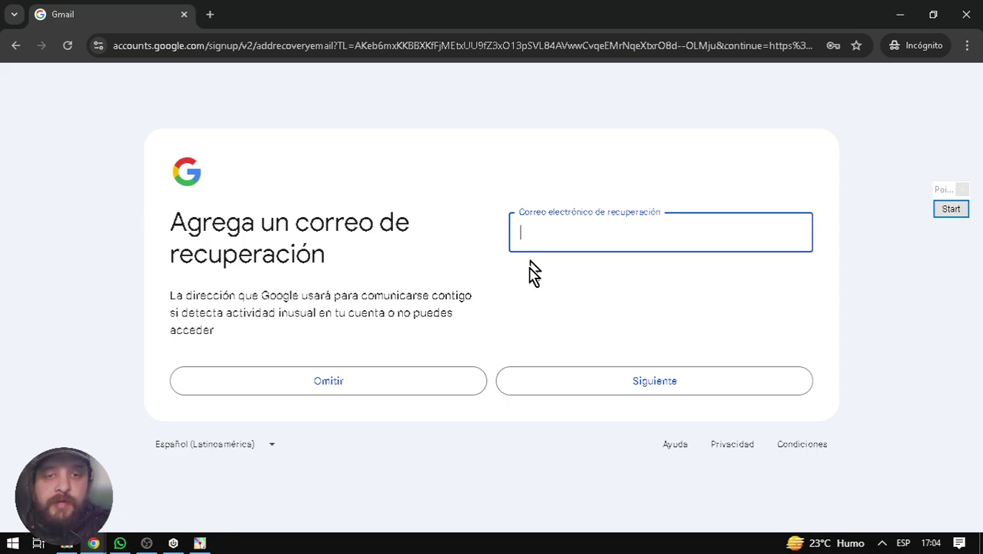
- Skip the recovery e-mail with Omitir and confirm the account summary
left_click(420, 380)
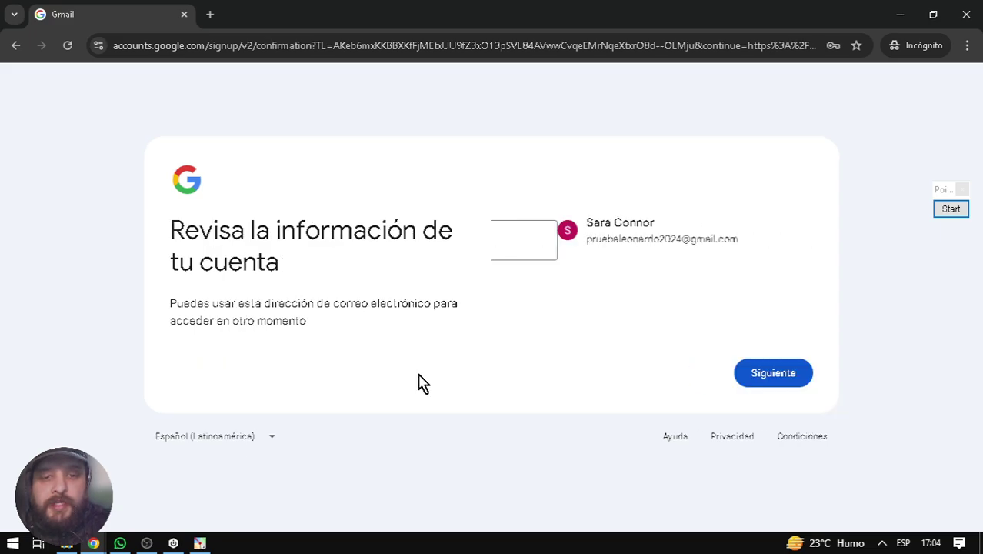
left_click(750, 375)
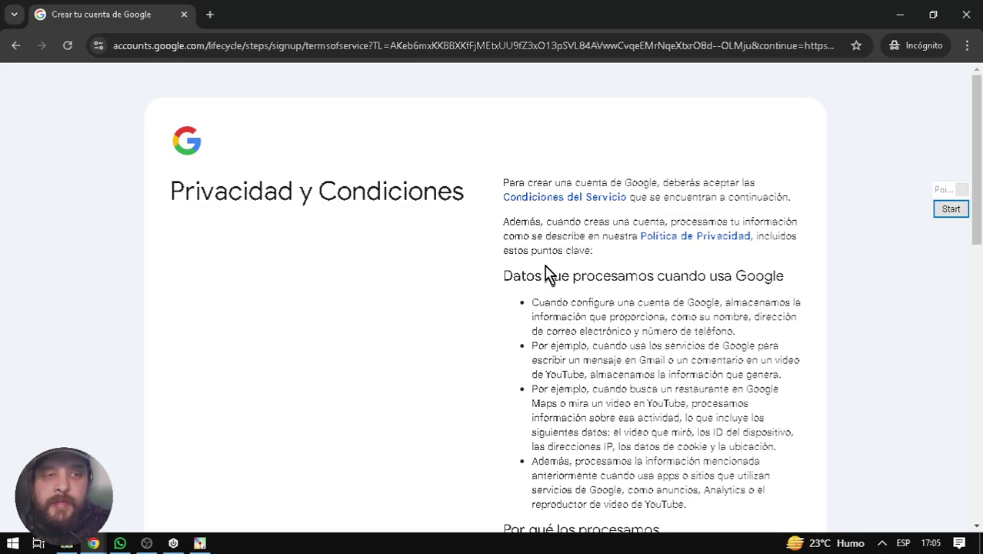
- Scroll through Privacidad y Condiciones and accept them with Acepto
scroll(545, 271, "down", 10)
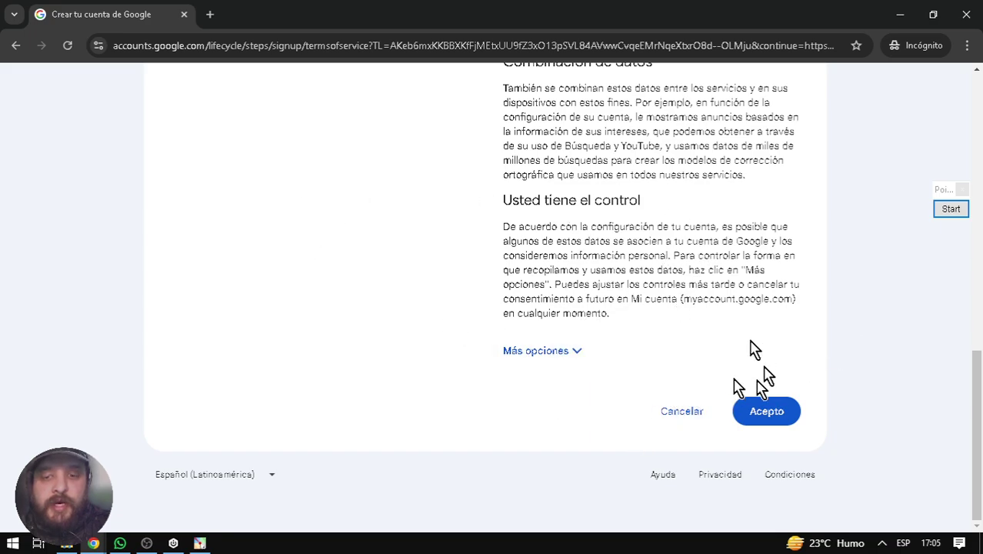
scroll(666, 338, "up", 3)
scroll(669, 345, "down", 3)
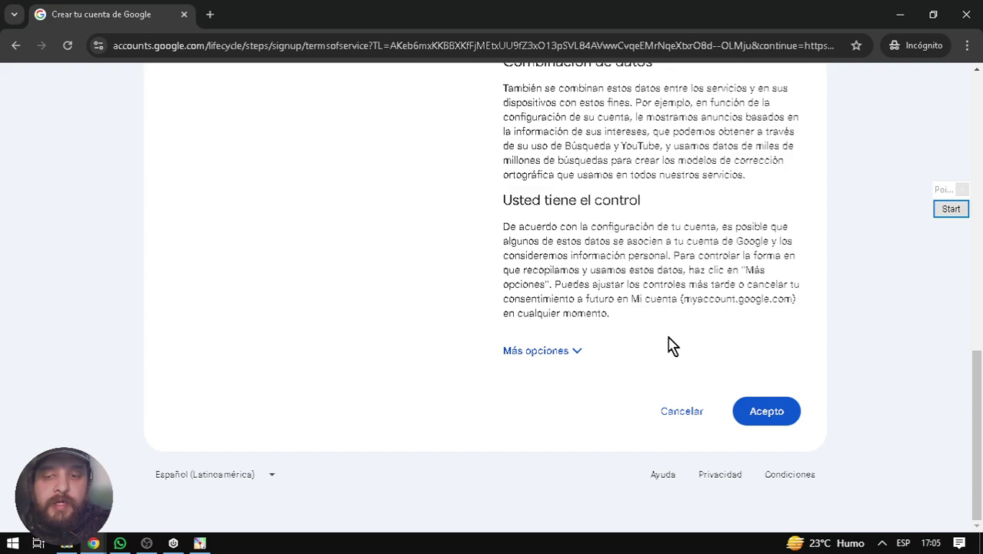
left_click(786, 421)
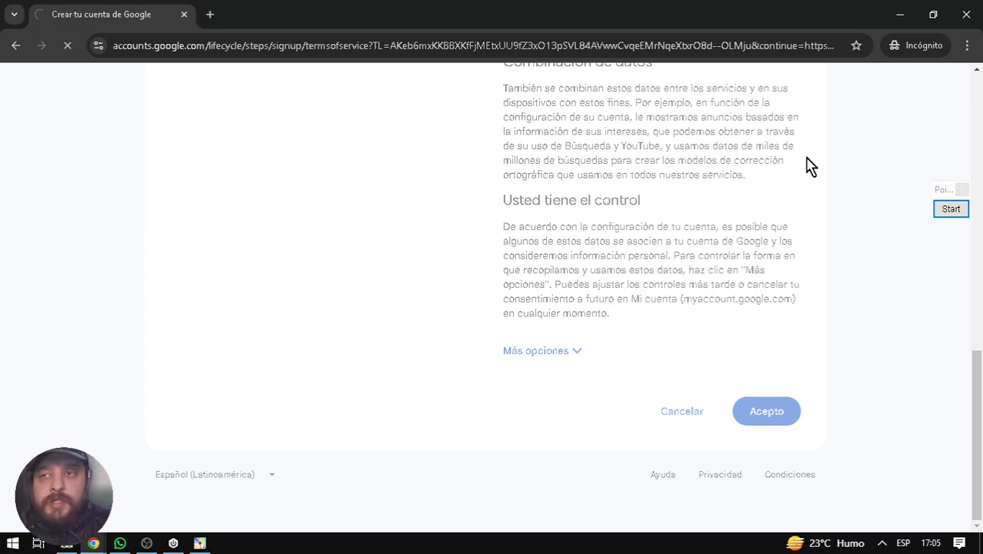
scroll(683, 369, "up", 4)
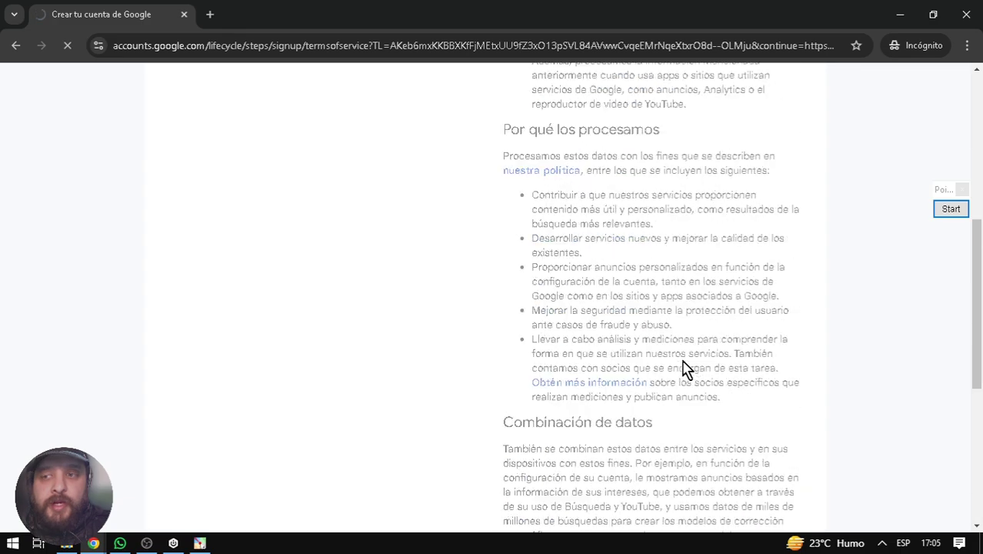
scroll(683, 368, "up", 5)
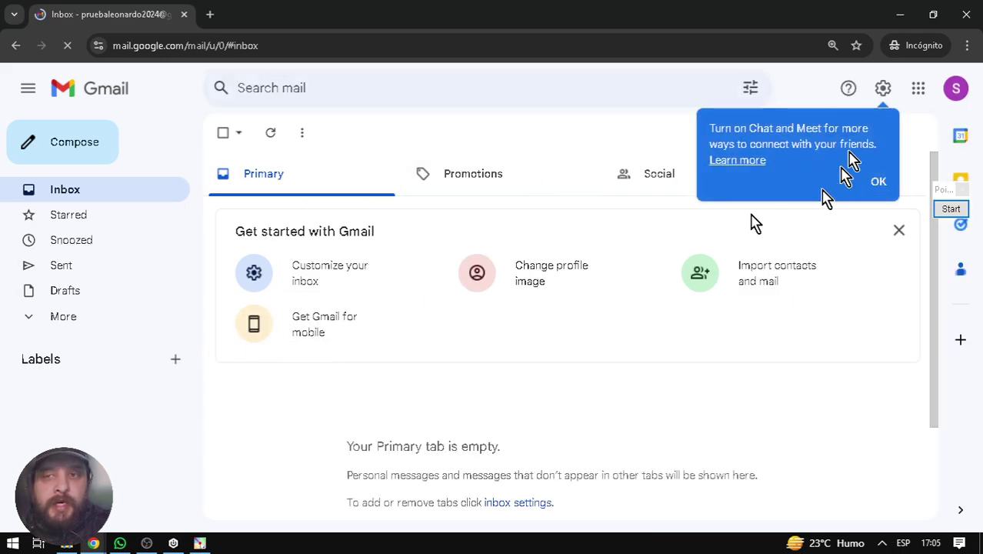
- Dismiss the Chat and Meet notice, copy the new e-mail address from the account panel, and bring OBS forward
left_click(877, 184)
left_click(956, 94)
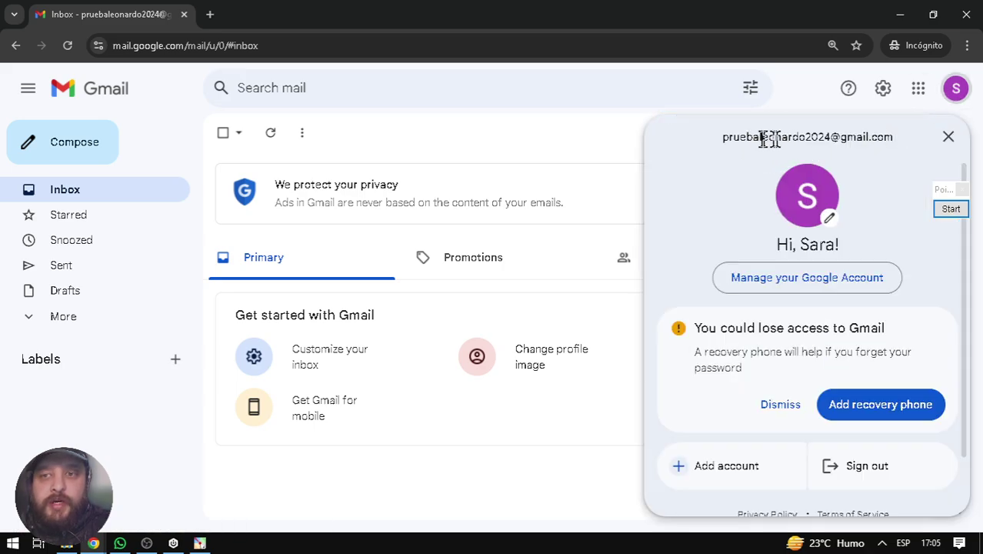
left_click_drag(723, 137, 892, 140)
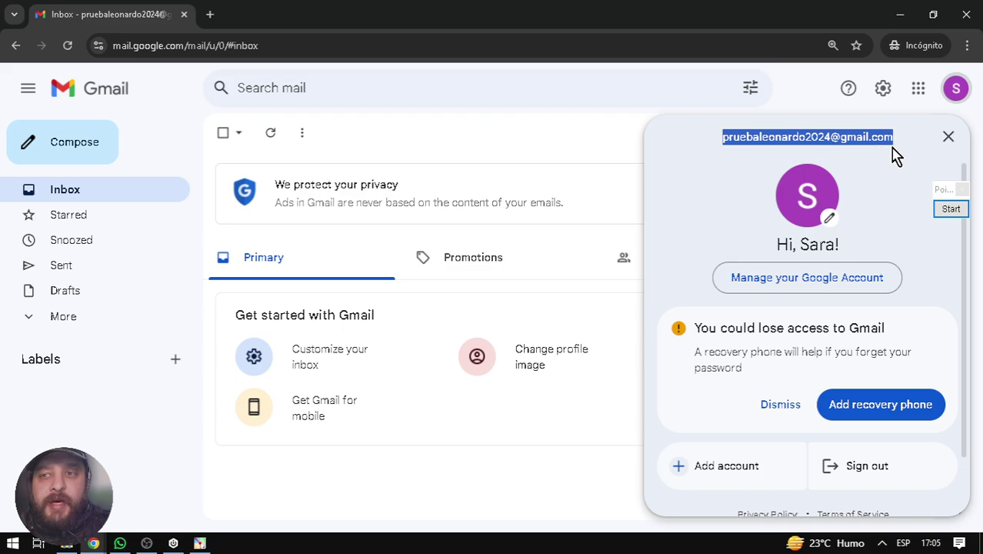
right_click(875, 137)
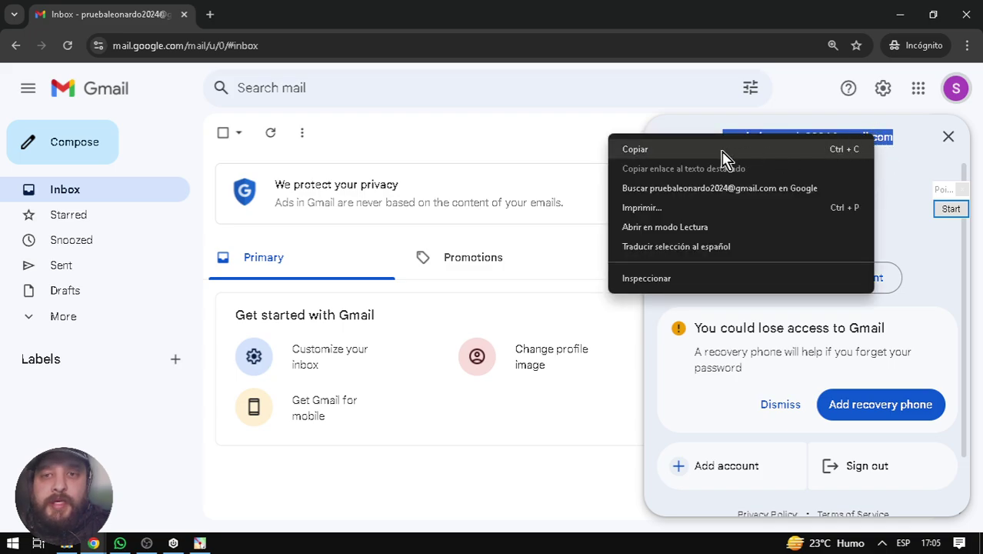
left_click(722, 149)
mouse_move(149, 542)
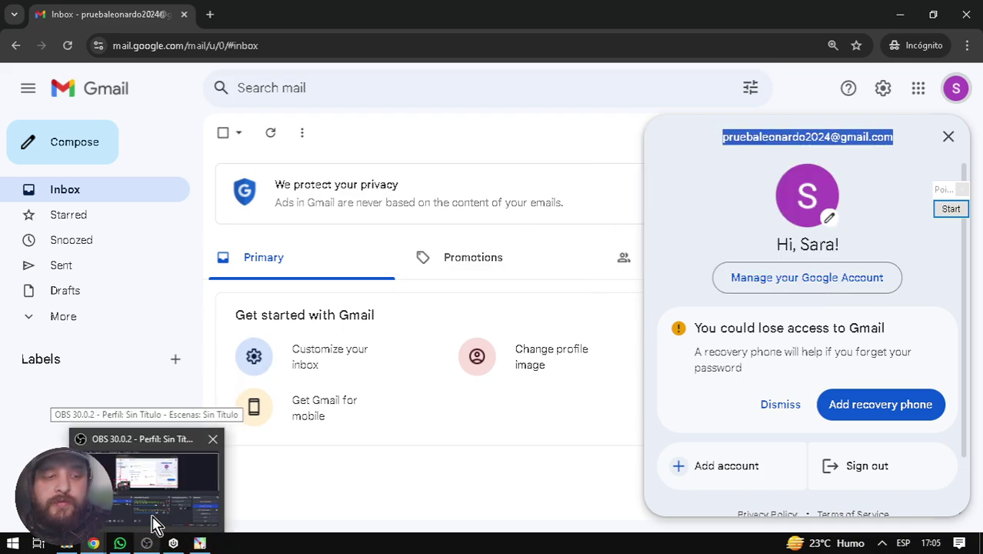
left_click(154, 526)
- Switch the OBS recording to Escena 3
left_click(60, 358)
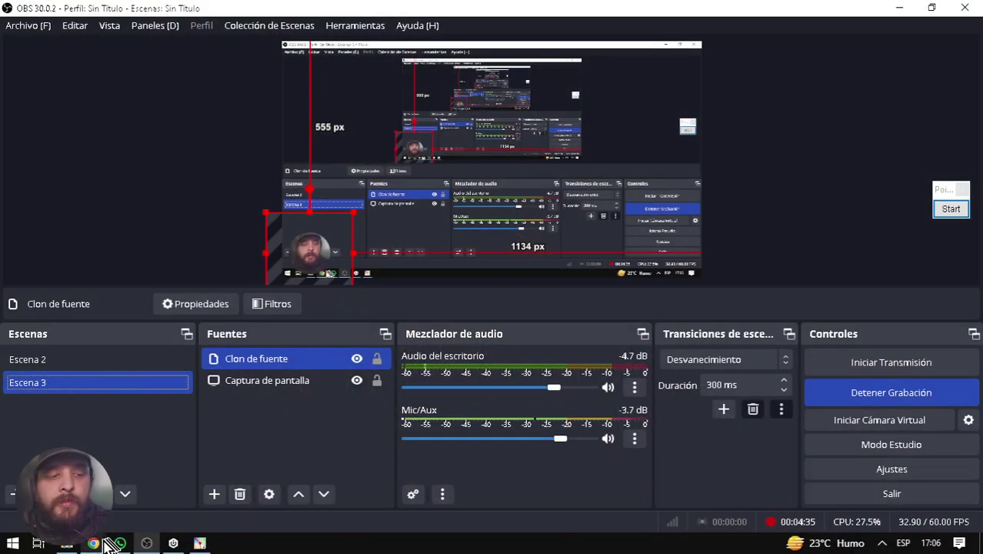
- Back in Chrome, search Google for 'leonardo ai' in a new incognito tab, zoomed to 125%
mouse_move(93, 541)
left_click(178, 503)
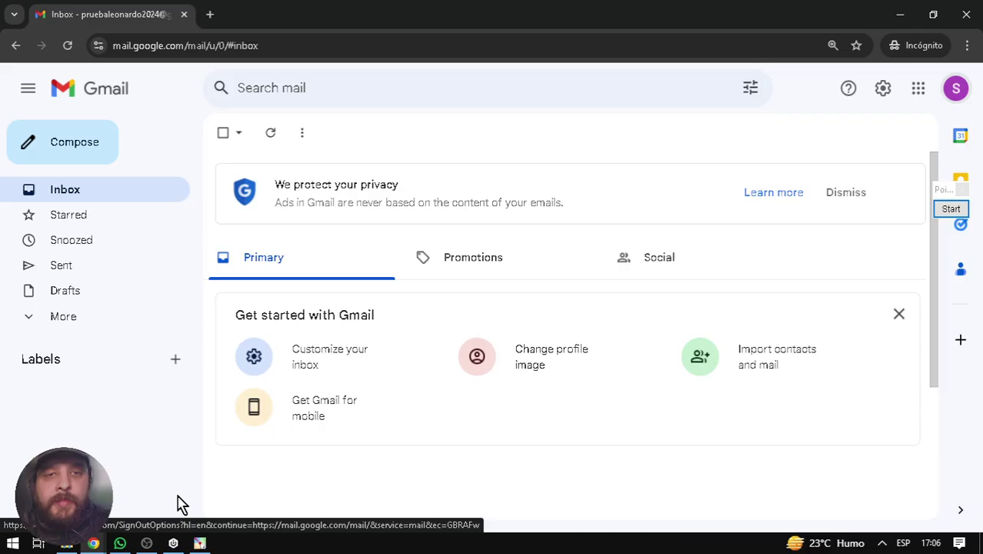
left_click(210, 15)
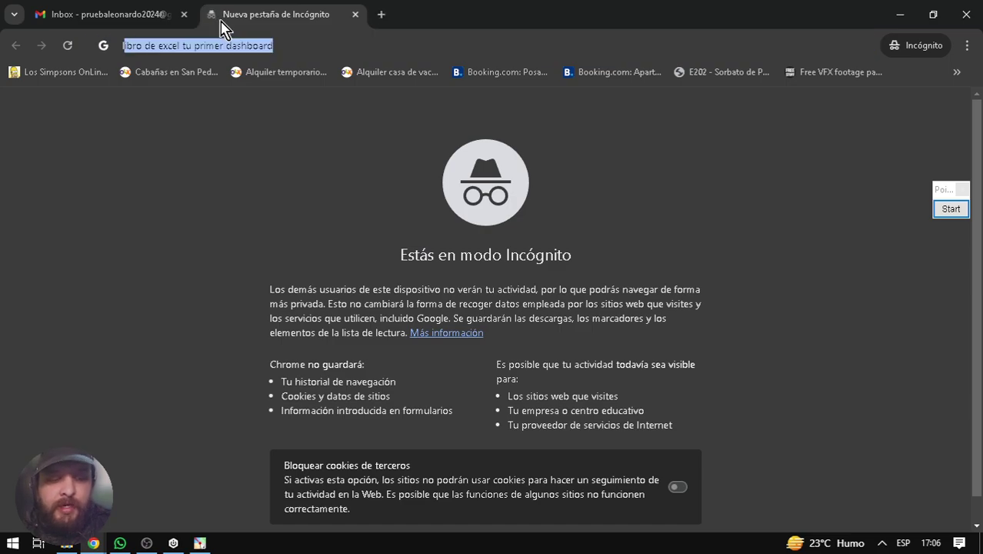
type("leonardo ai")
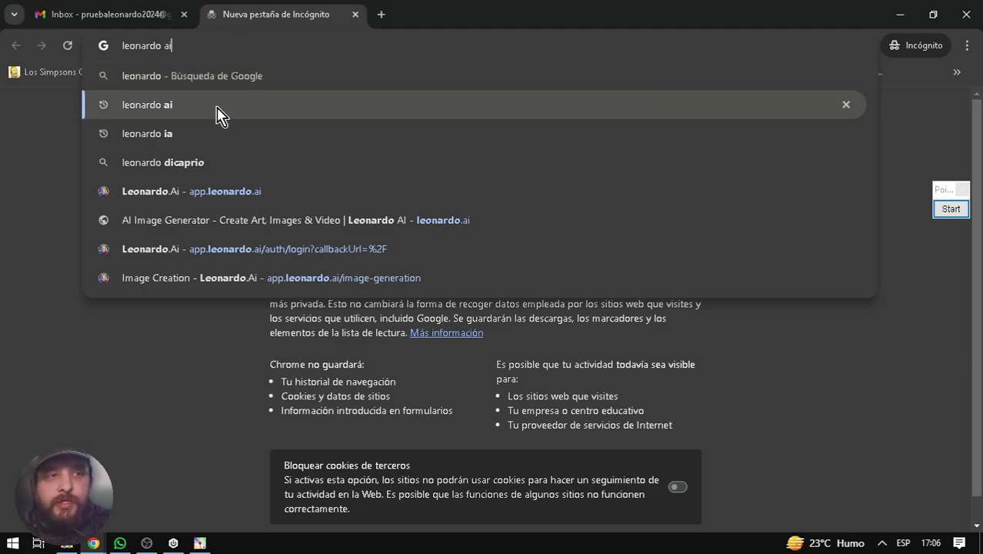
left_click(220, 109)
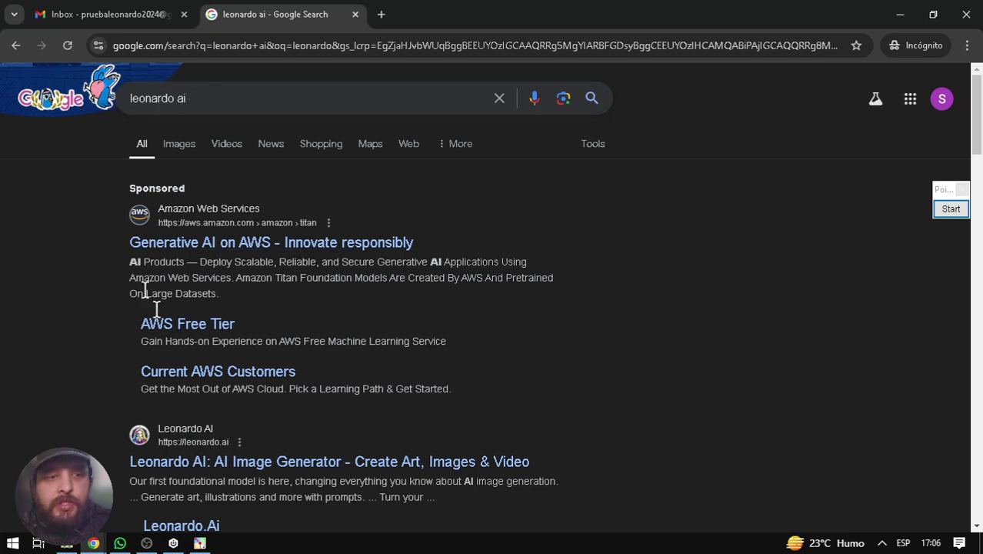
key("ctrl+plus")
key("ctrl+plus")
scroll(89, 400, "down", 5)
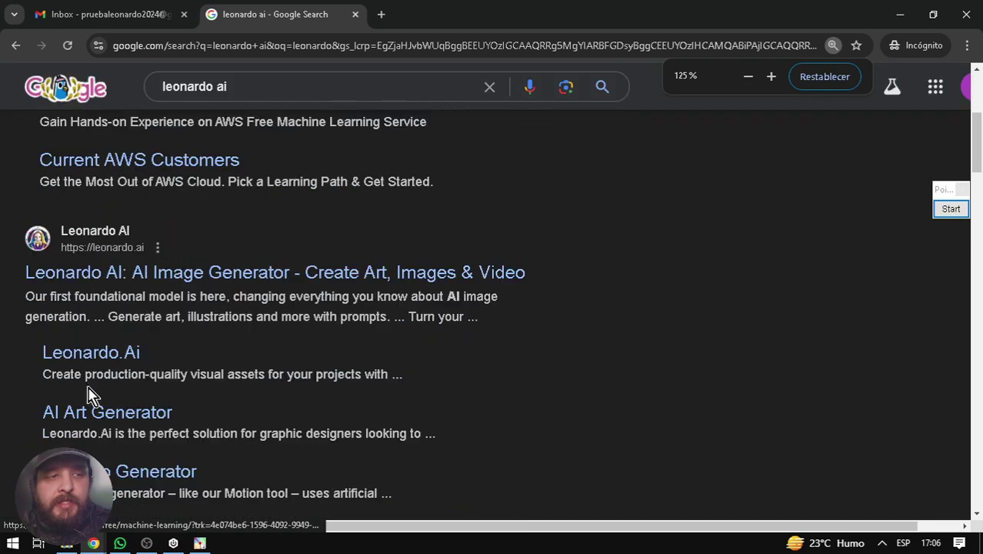
scroll(77, 300, "up", 1)
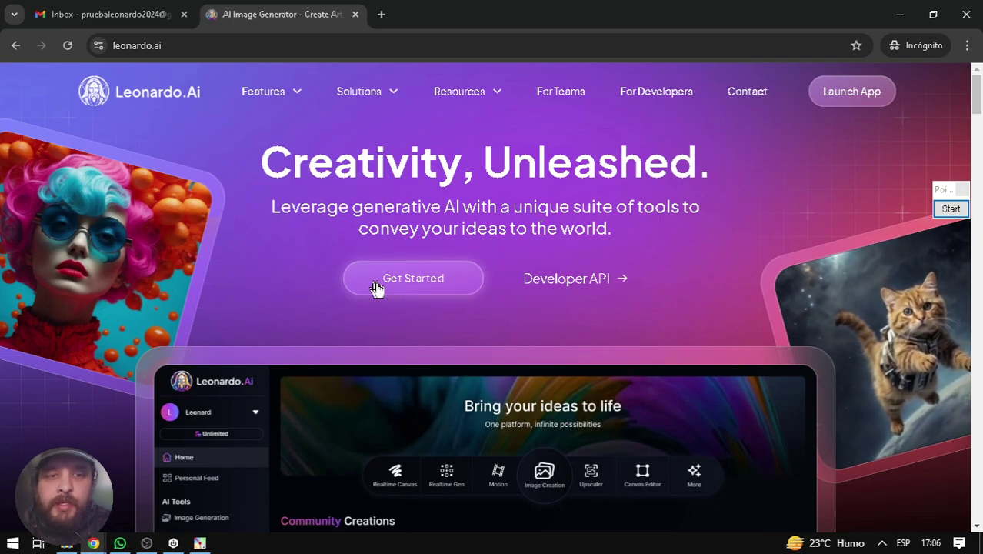
key("ctrl+plus")
key("ctrl+plus")
key("ctrl+plus")
key("ctrl+plus")
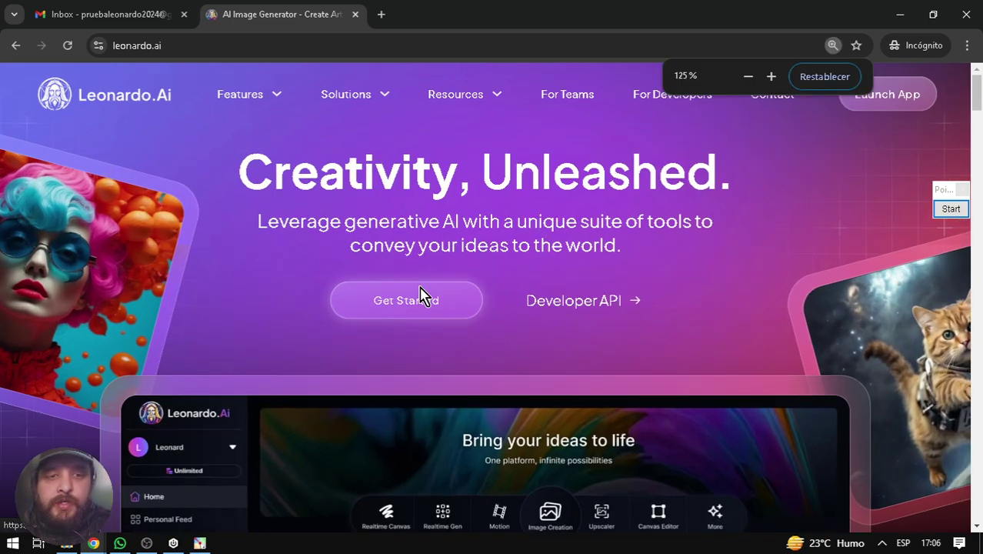
key("ctrl+0")
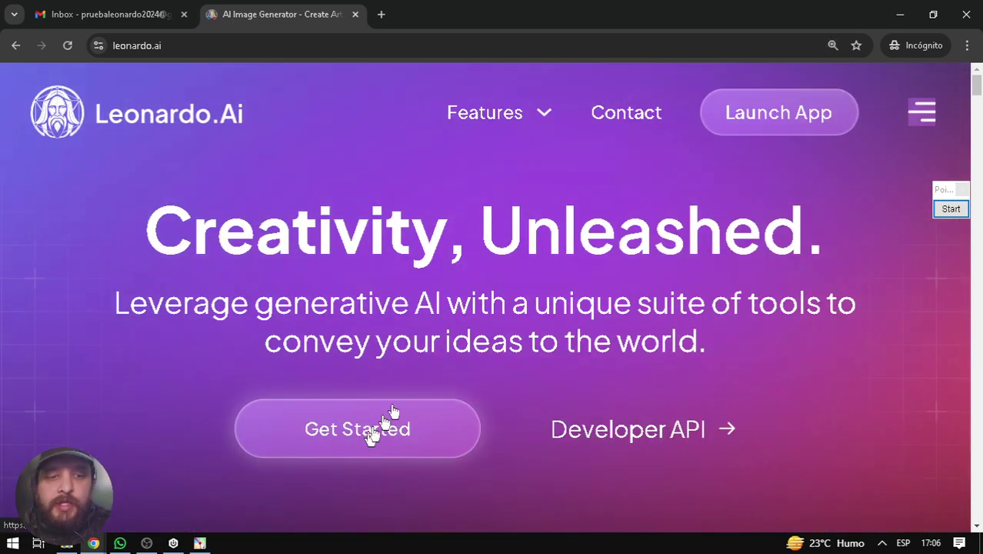